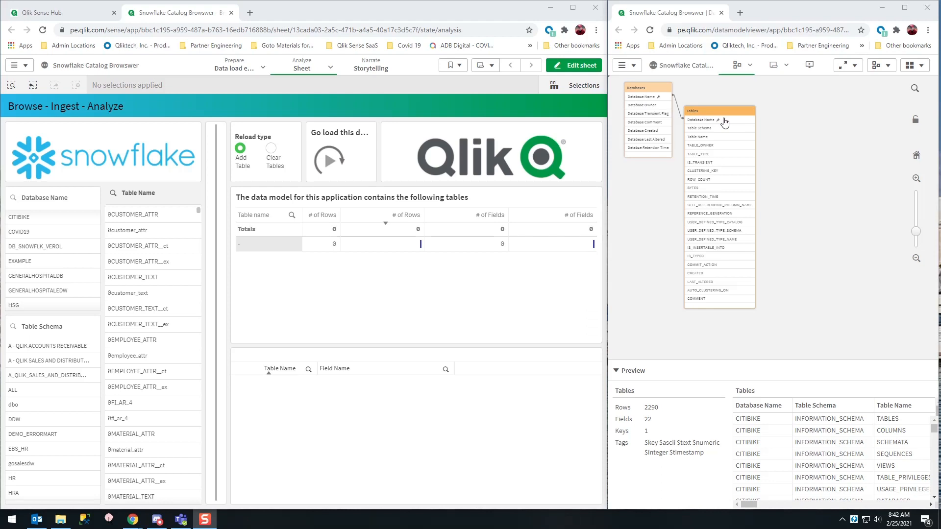
Choose GENERALHOSPITALDB as the Snowflake database in the Catalog Browser.
left_click(24, 276)
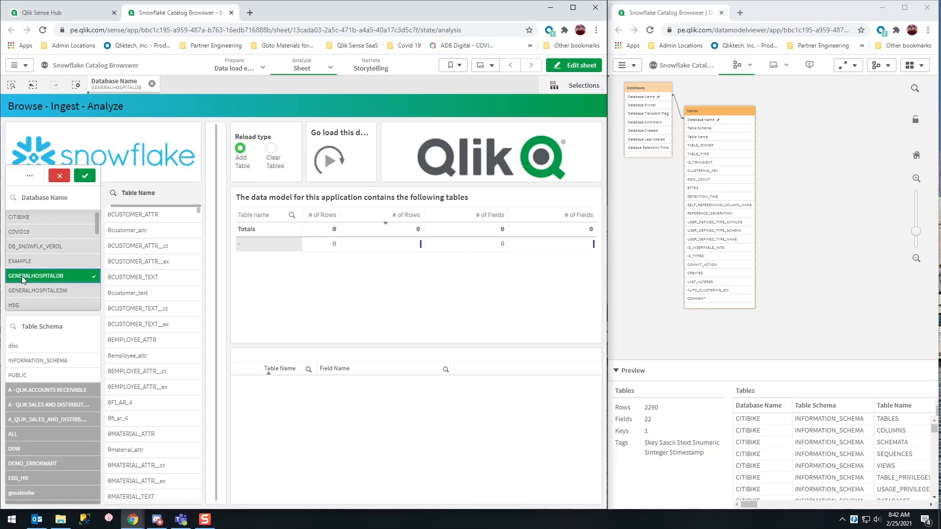
Load the Accounts table from the dbo schema and position it in the model diagram.
left_click(84, 176)
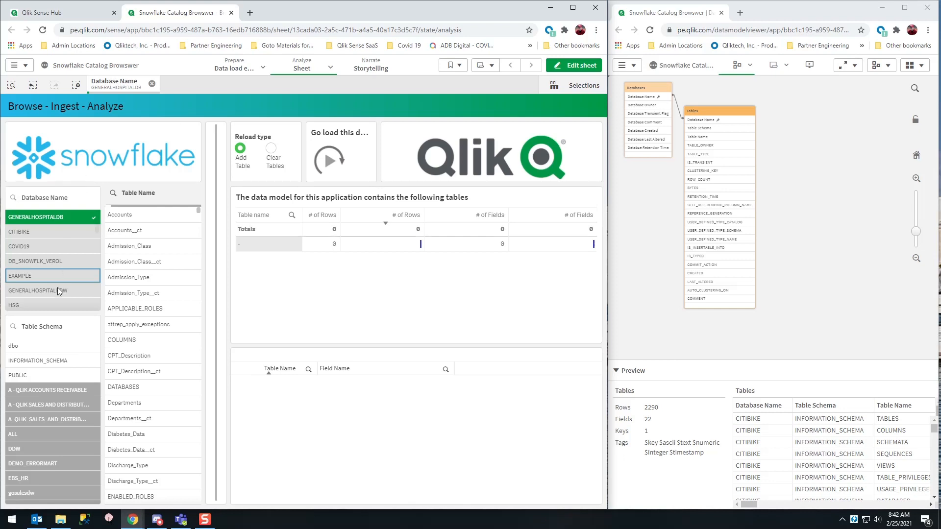
left_click(44, 346)
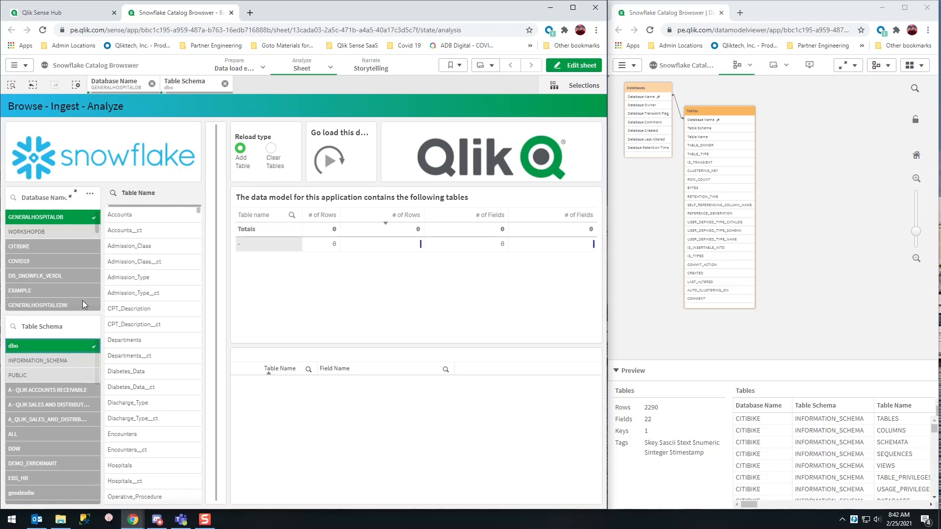
mouse_move(153, 346)
left_click(146, 215)
left_click(185, 176)
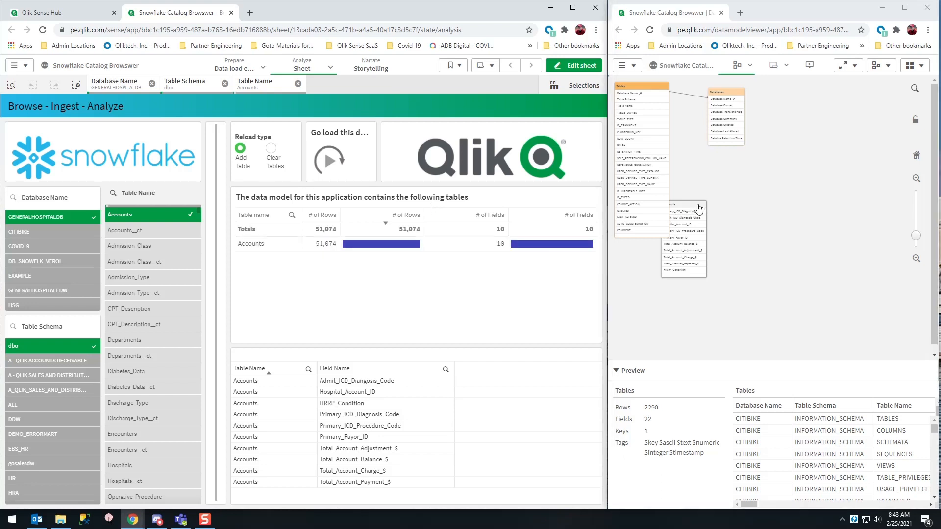
left_click_drag(695, 212, 719, 175)
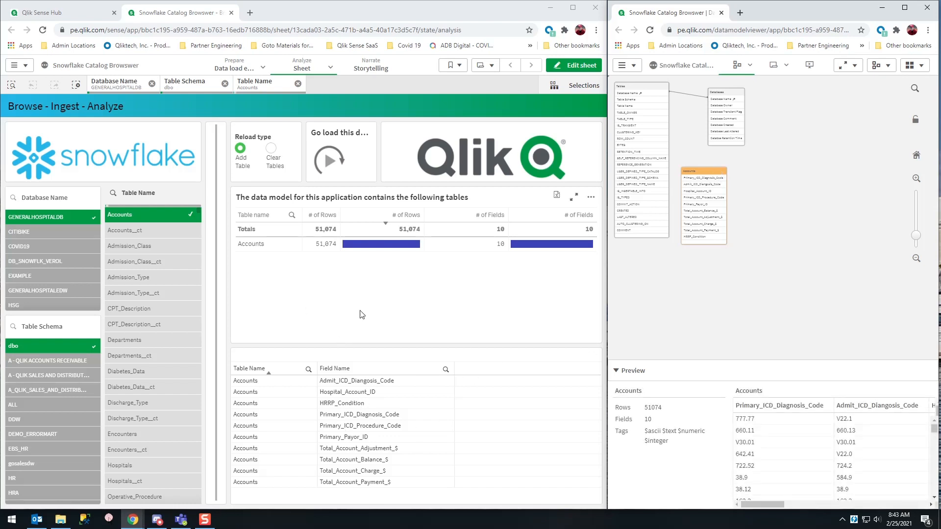
Load the Encounters table into the app and place it beside Accounts in the model.
left_click(148, 214)
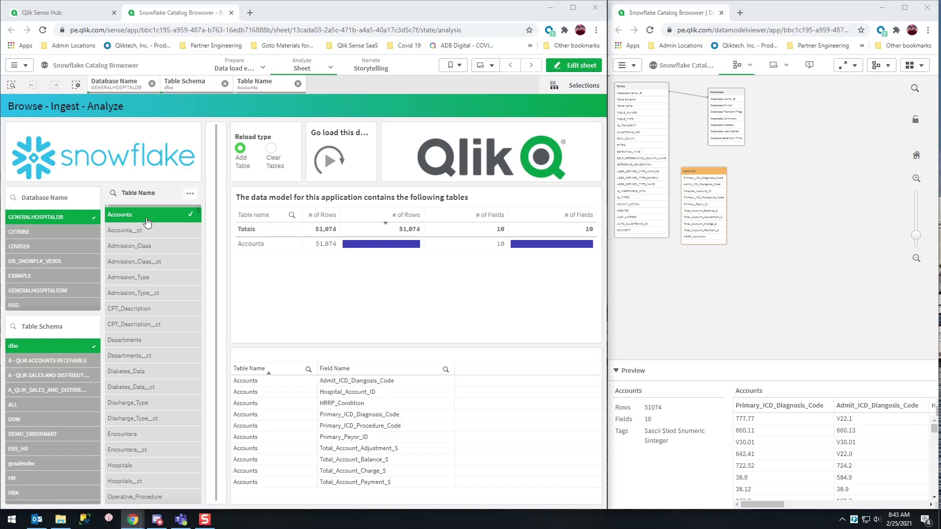
scroll(151, 273, "down", 2)
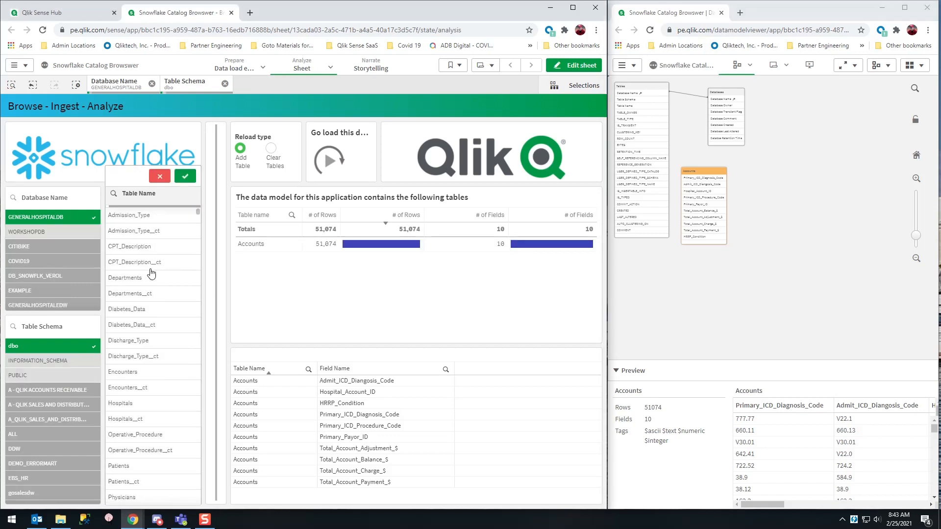
left_click(156, 373)
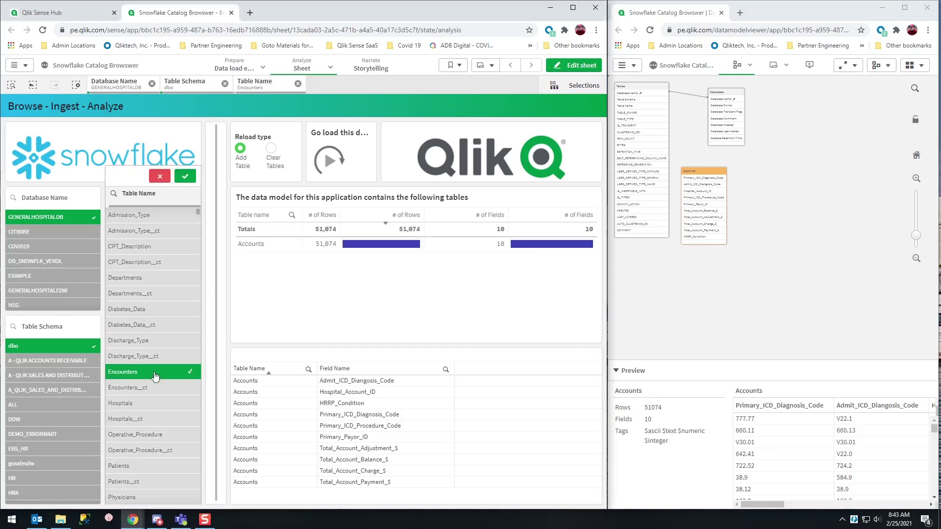
left_click(188, 178)
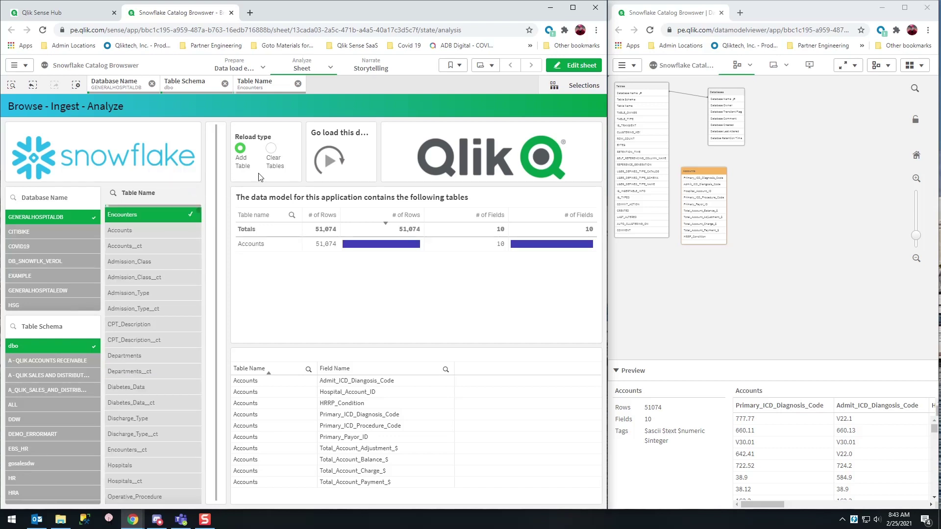
left_click(330, 163)
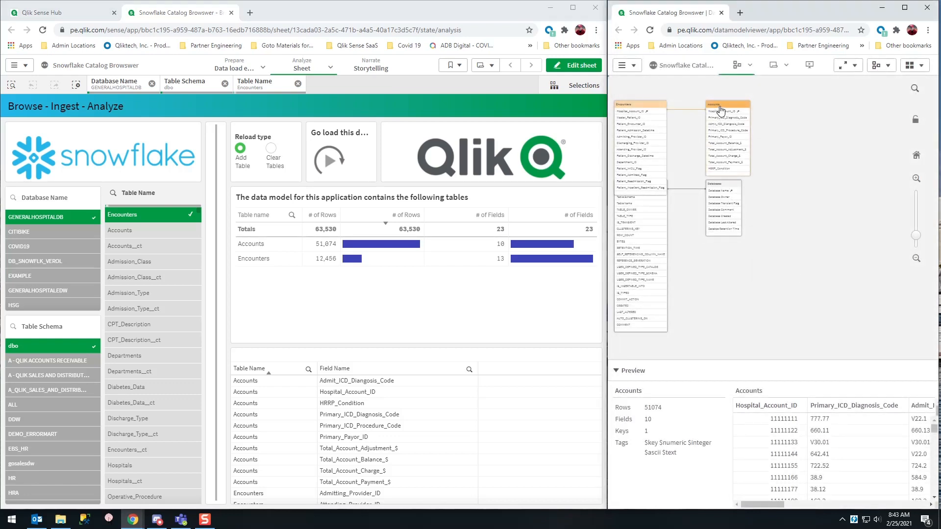
left_click_drag(655, 108, 811, 103)
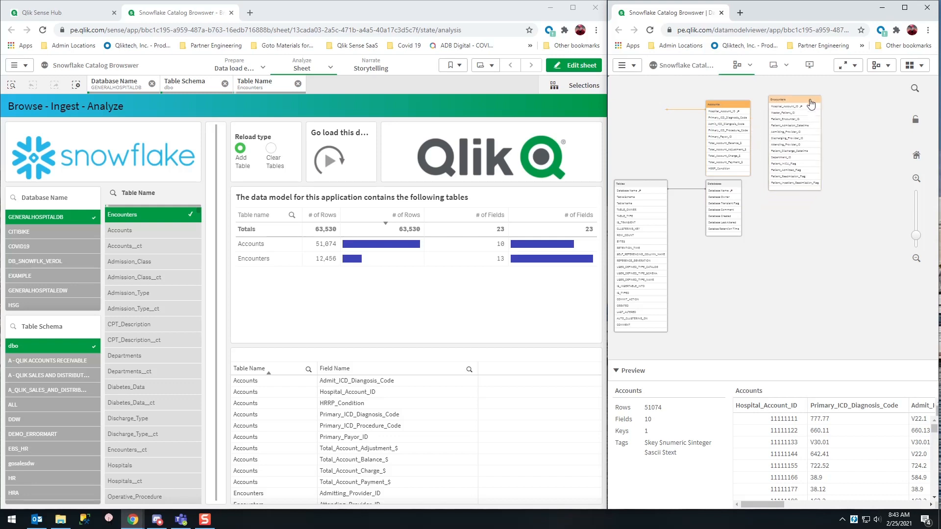
Load SurgicalEncounters into the app and arrange it with Encounters in the model diagram.
left_click(160, 216)
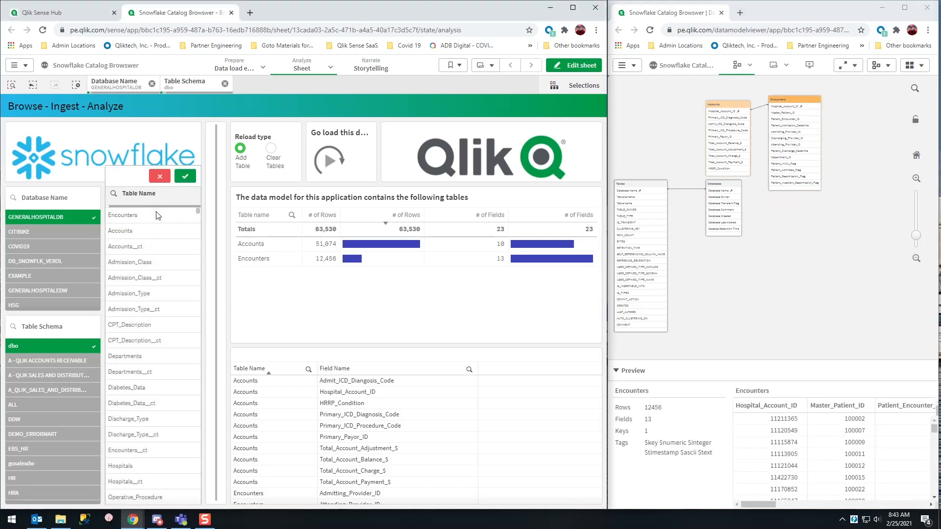
scroll(162, 280, "down", 3)
scroll(163, 282, "down", 3)
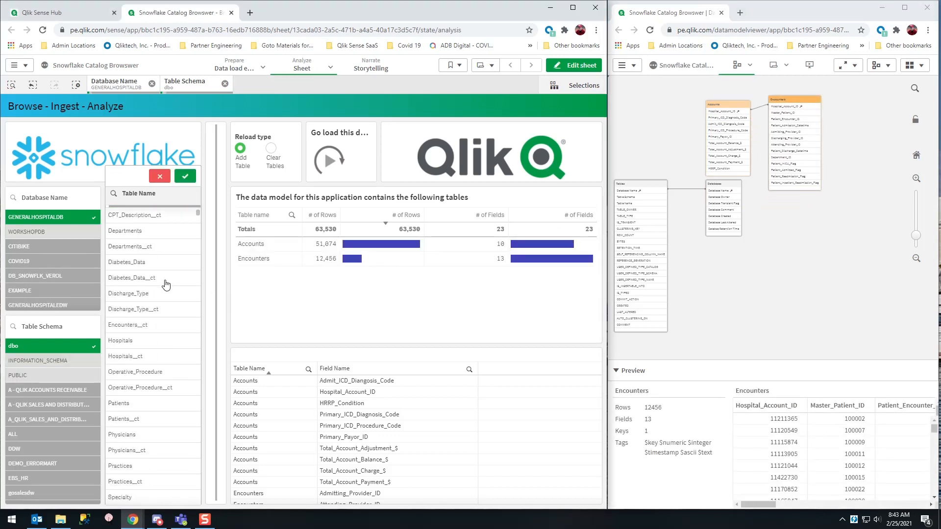
scroll(163, 282, "down", 3)
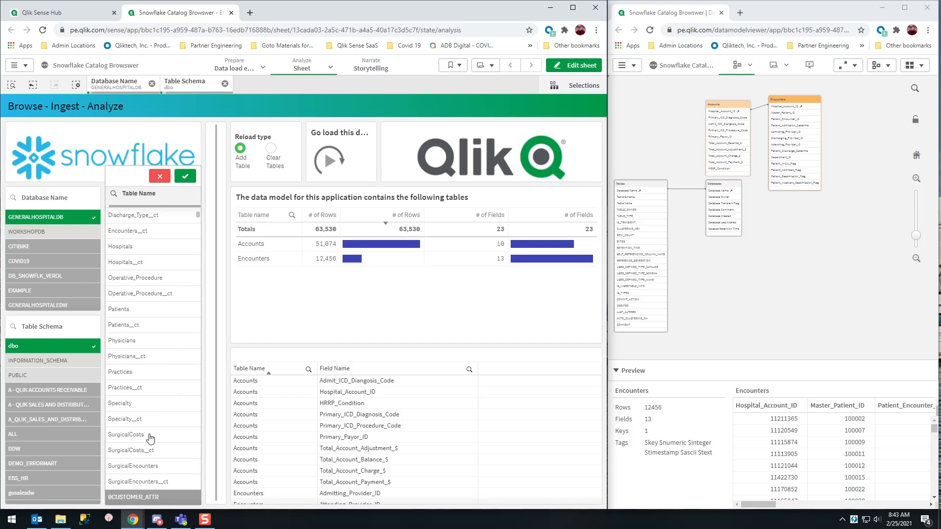
left_click(158, 466)
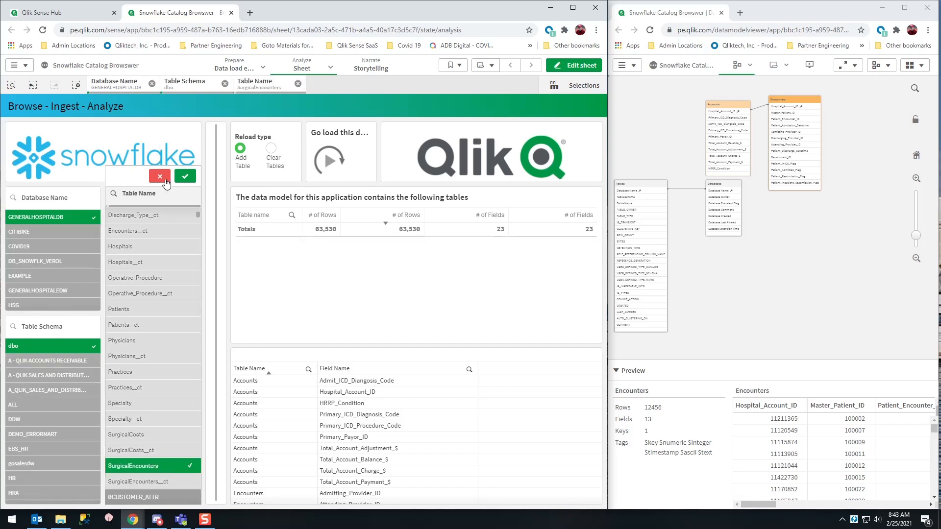
left_click(185, 177)
mouse_move(329, 160)
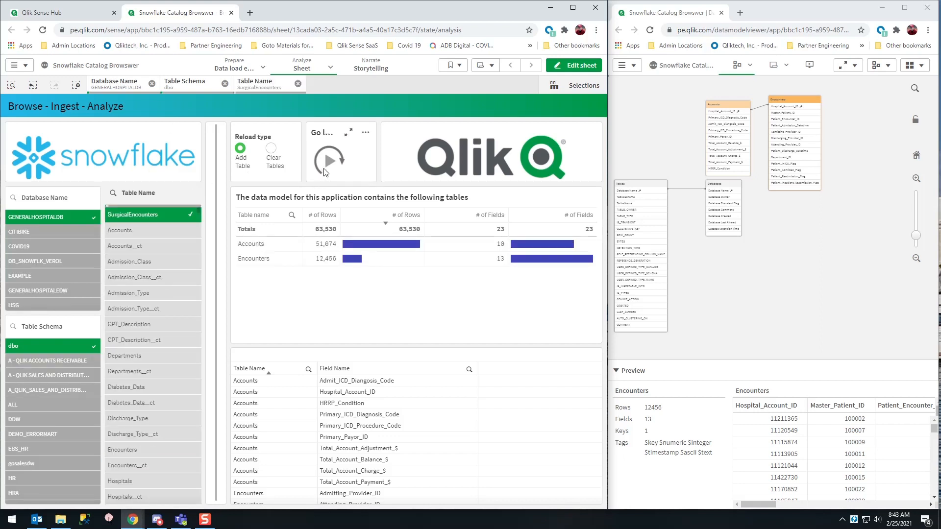
left_click(328, 161)
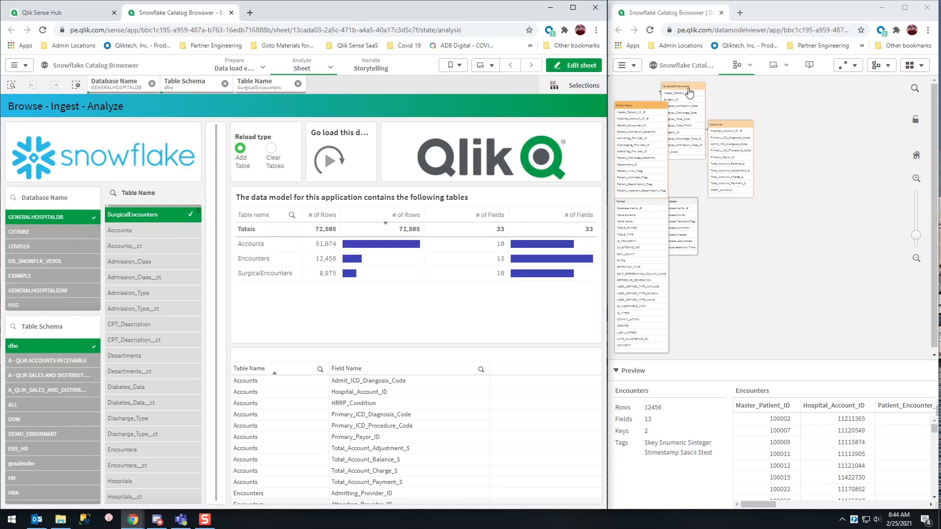
left_click_drag(689, 92, 794, 122)
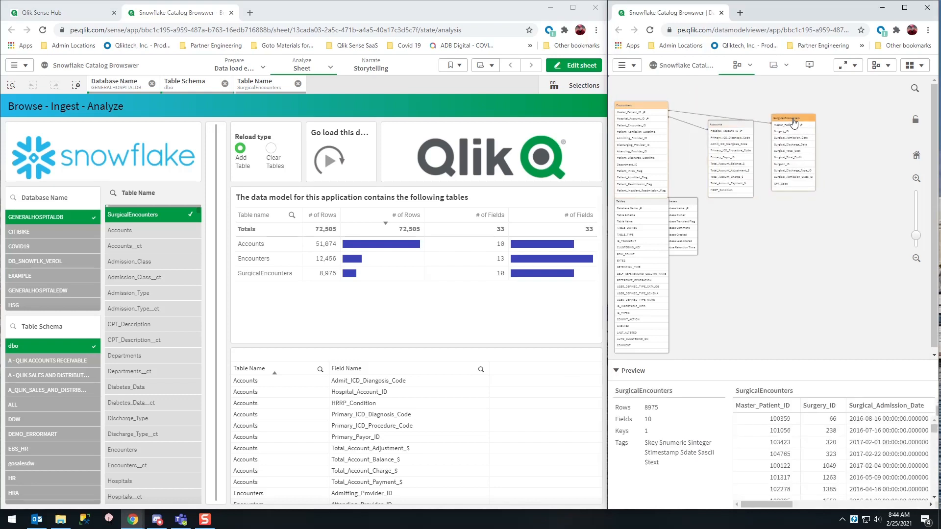
left_click_drag(649, 113, 687, 118)
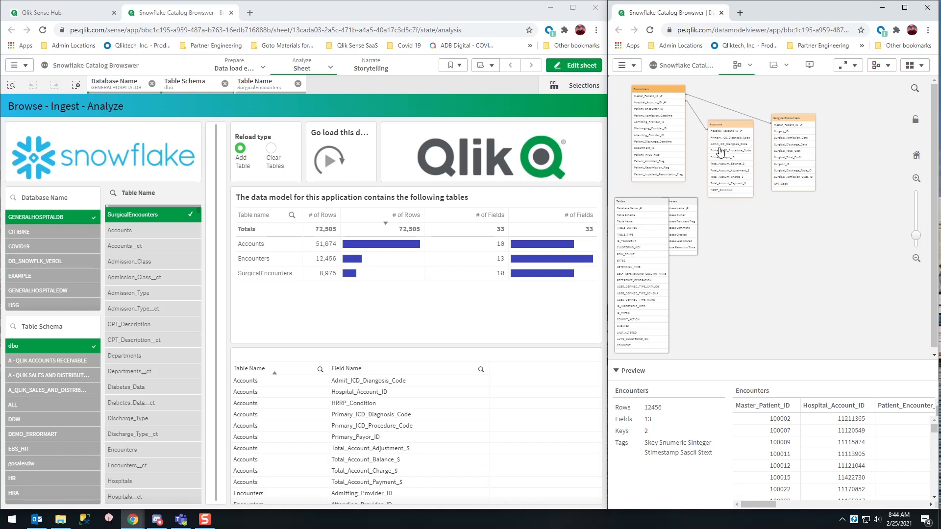
left_click(162, 214)
scroll(160, 295, "down", 5)
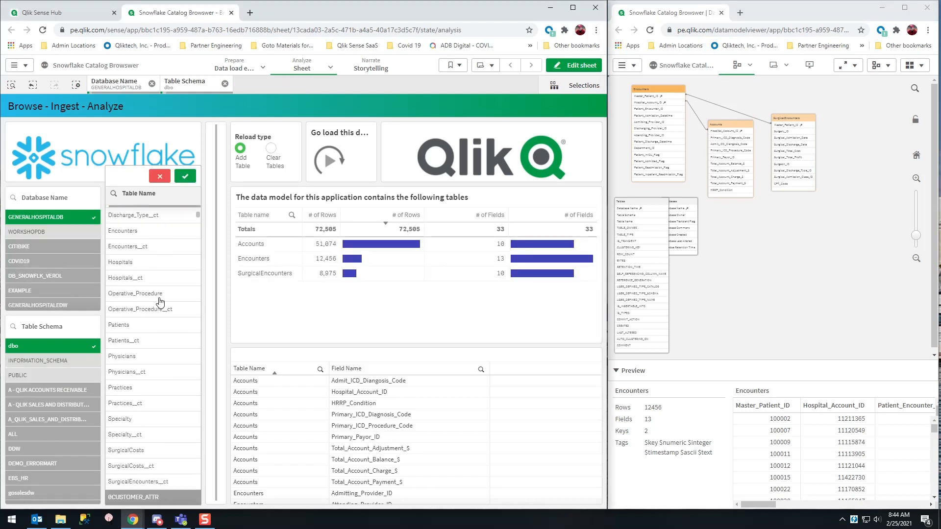
scroll(160, 300, "down", 3)
Load SurgicalCosts into the app, place it beside SurgicalEncounters, and maximize the window.
left_click(133, 405)
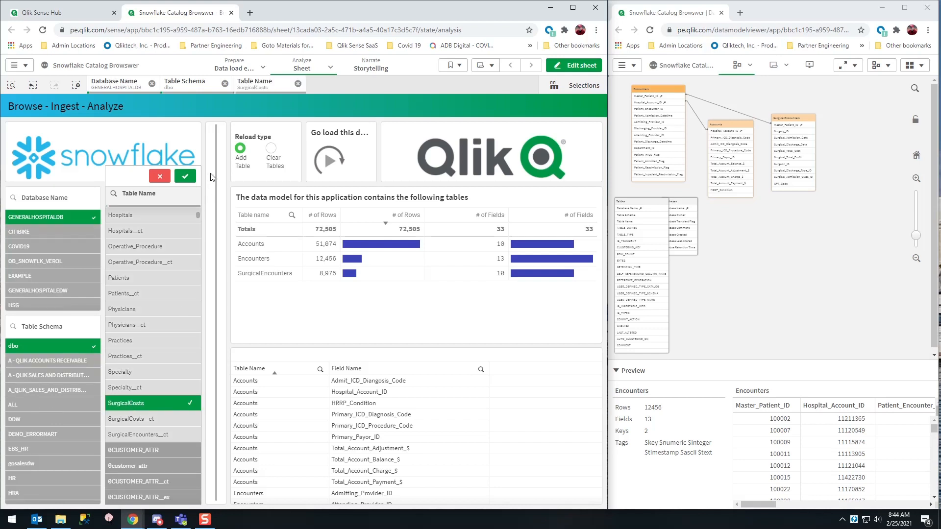
left_click(191, 177)
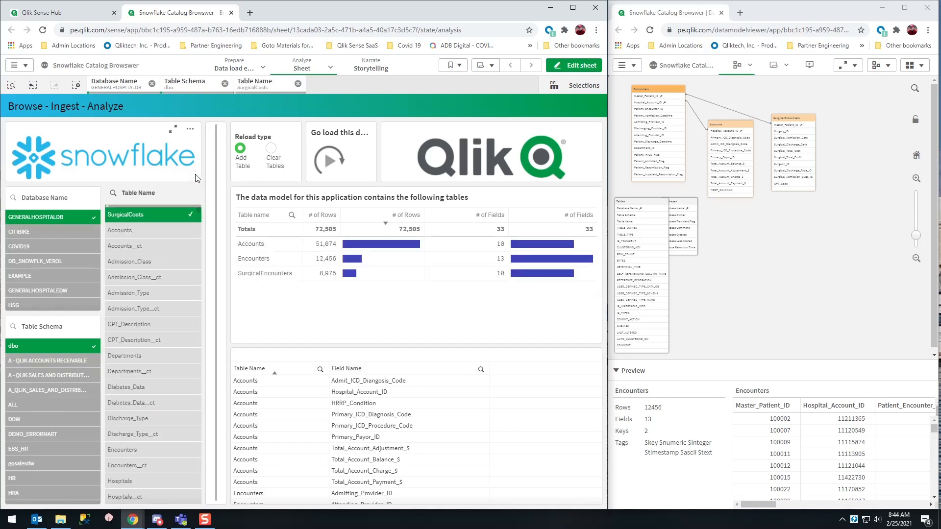
mouse_move(341, 154)
left_click(330, 160)
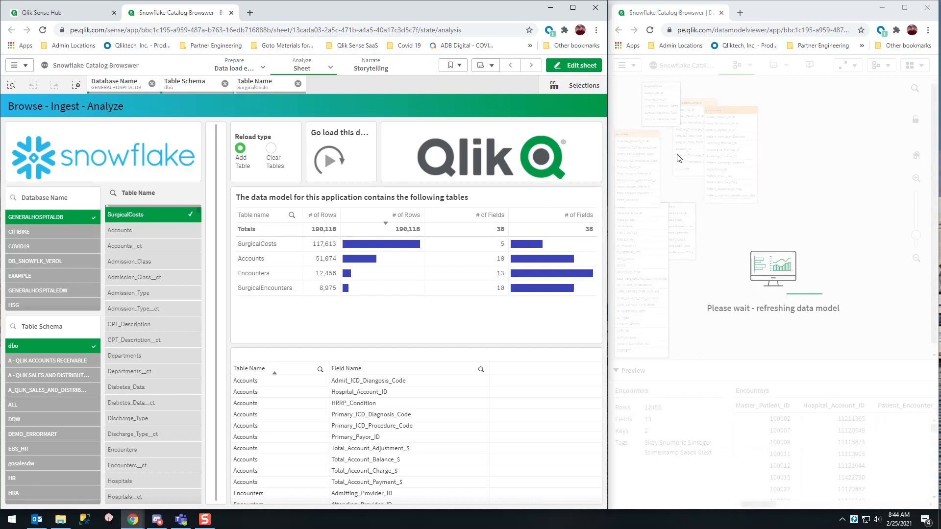
left_click_drag(665, 88, 793, 109)
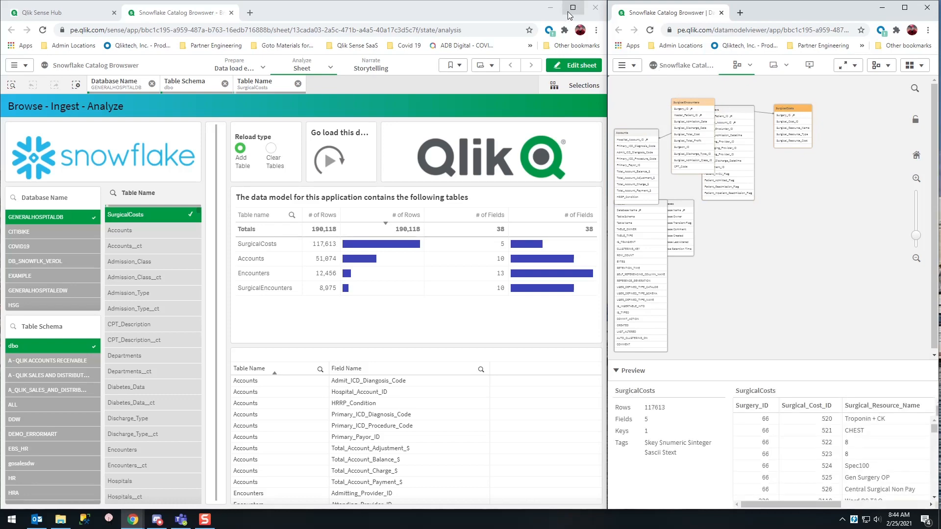
double_click(570, 15)
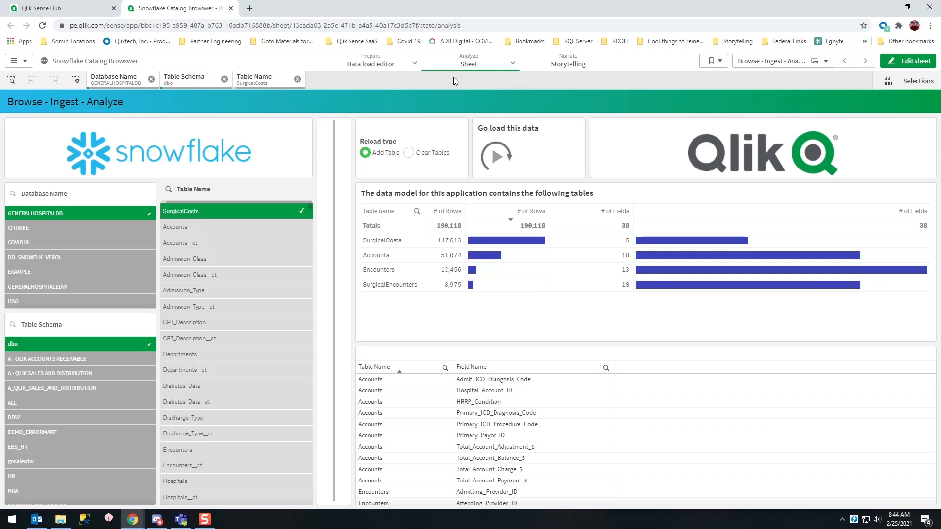
Switch from the sheet to Insight Advisor and generate insights from the loaded data.
left_click(513, 62)
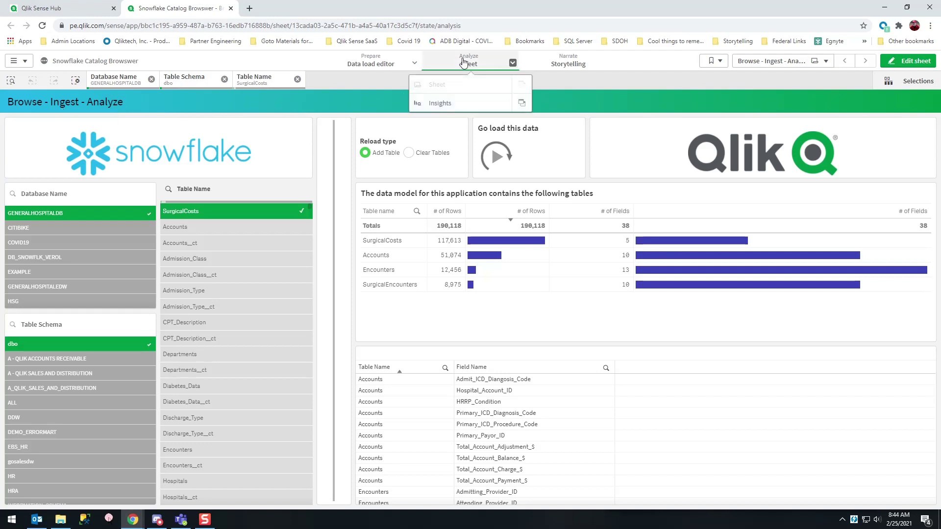
left_click(440, 103)
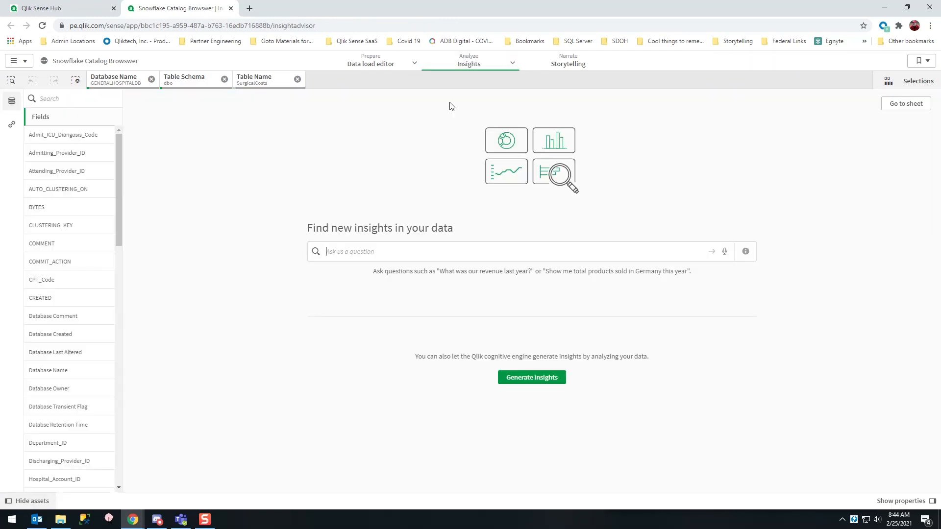
left_click(535, 379)
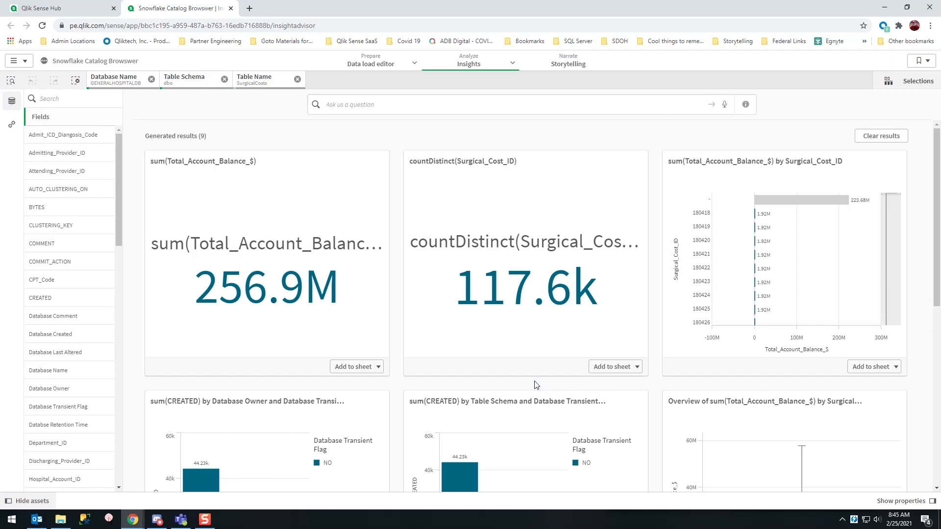
scroll(549, 320, "down", 3)
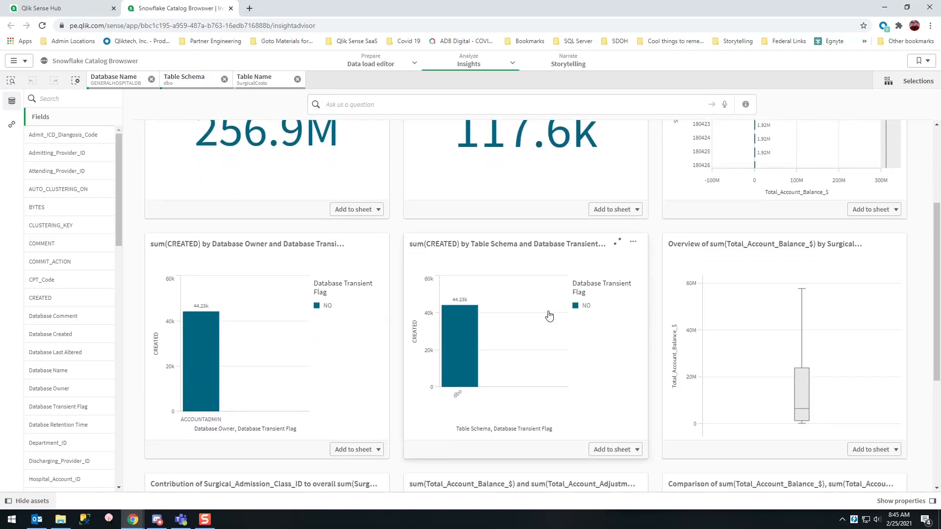
scroll(550, 317, "down", 3)
scroll(550, 316, "down", 3)
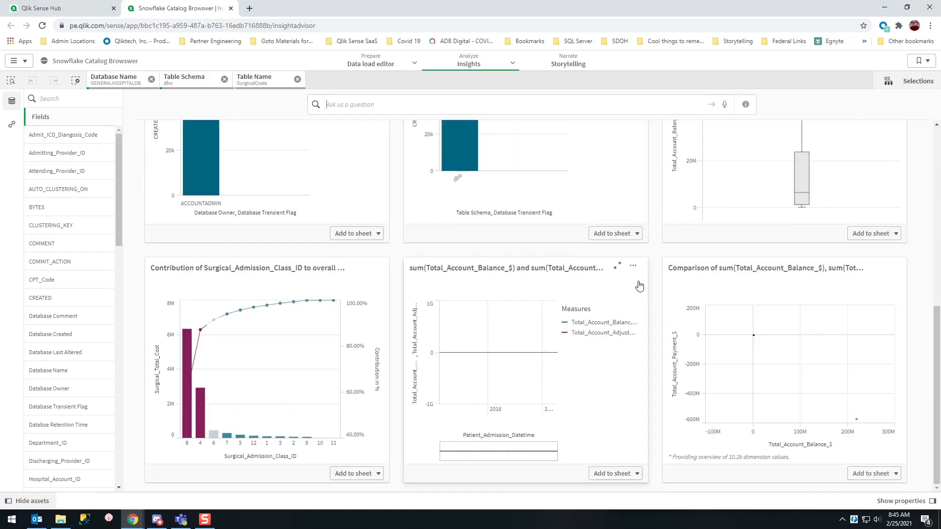
scroll(848, 200, "up", 2)
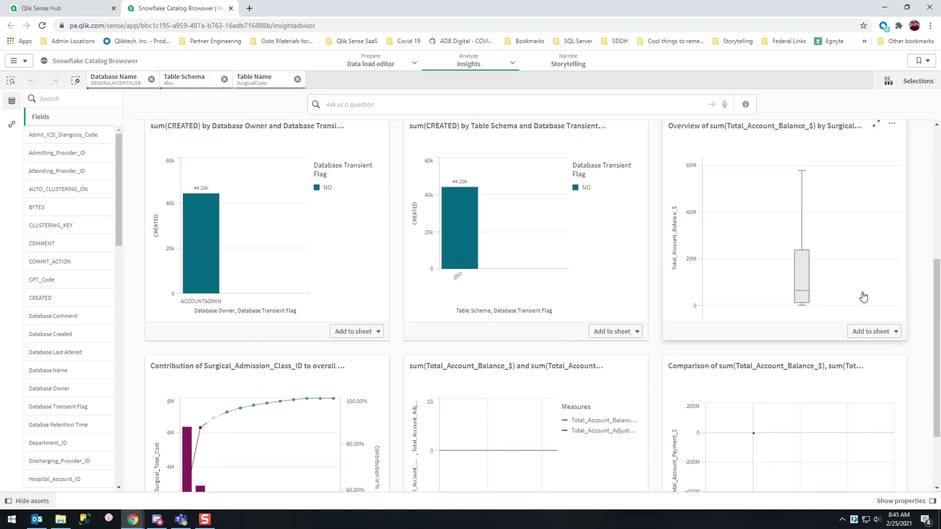
Add the box plot to a new sheet and the contribution chart to My new sheet, then focus insights on HRRP_Condition.
left_click(882, 331)
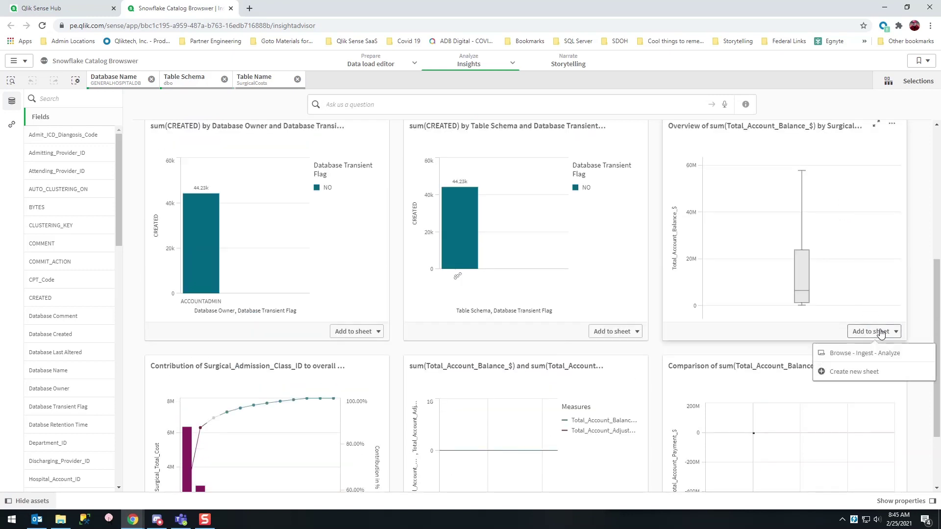
left_click(853, 371)
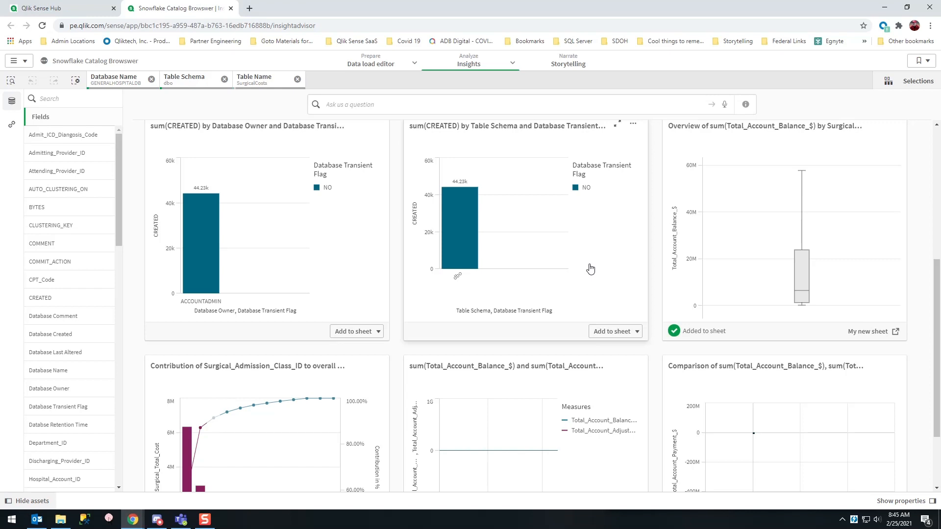
scroll(424, 304, "down", 2)
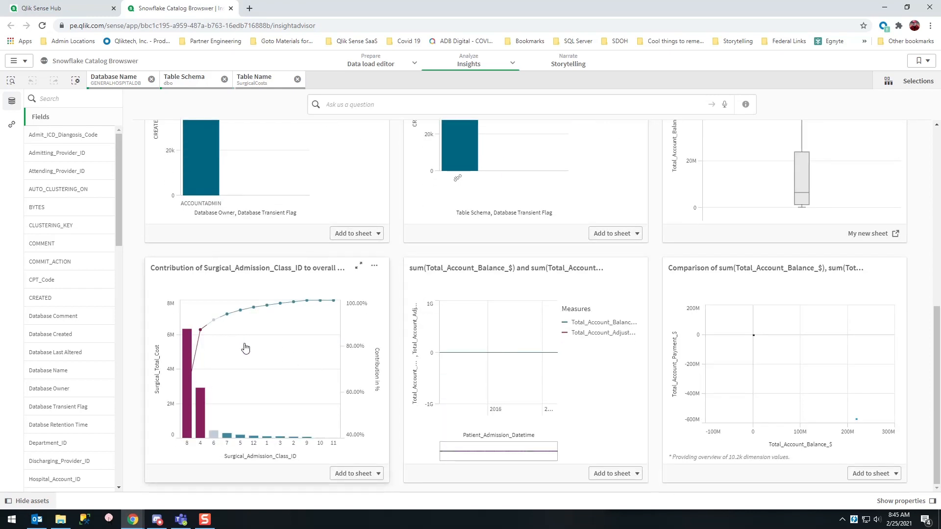
left_click(357, 473)
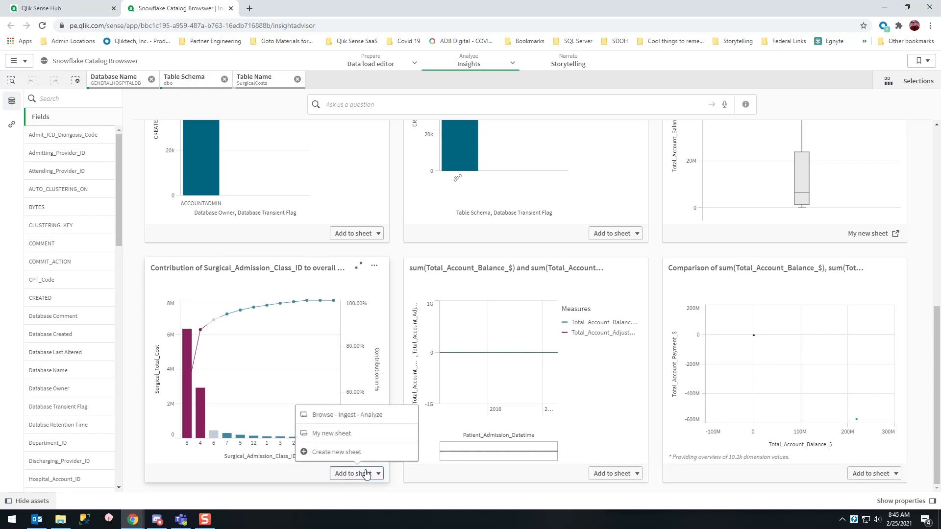
left_click(332, 433)
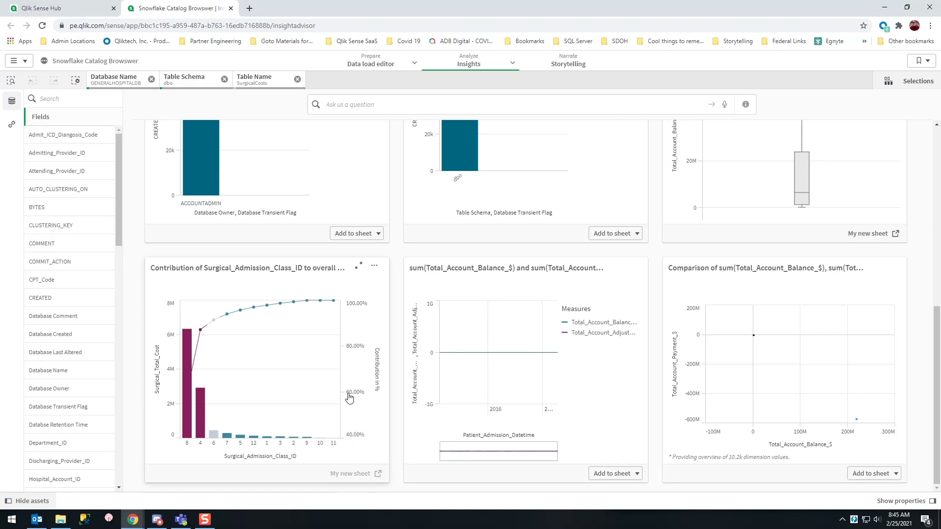
scroll(345, 352, "up", 2)
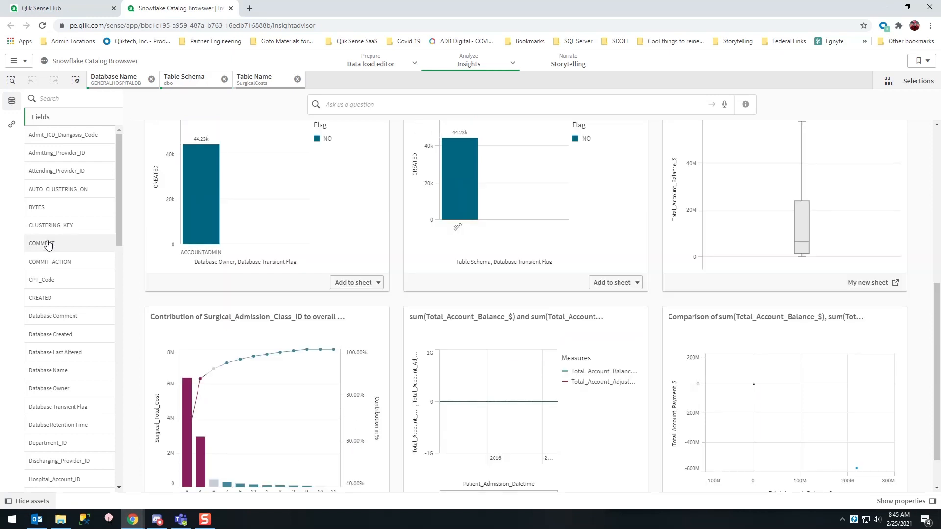
scroll(46, 242, "down", 2)
scroll(46, 242, "down", 3)
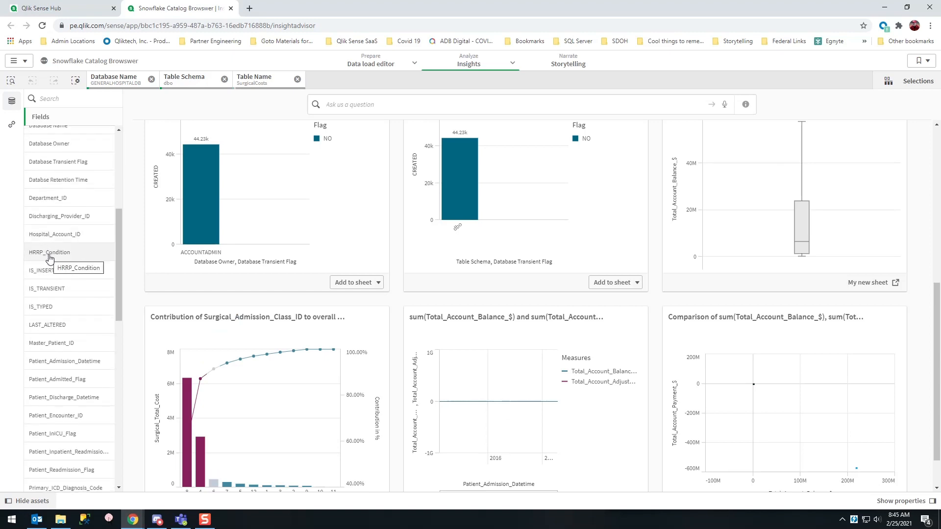
left_click(49, 252)
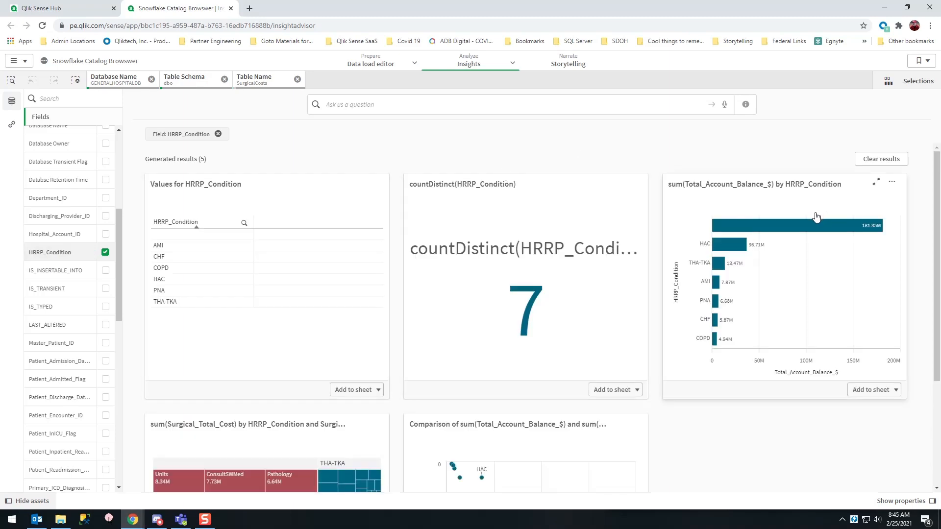
Add the HRRP_Condition bar chart and surgical cost treemap to My new sheet, then return to sheet view.
mouse_move(785, 287)
left_click(871, 390)
left_click(849, 430)
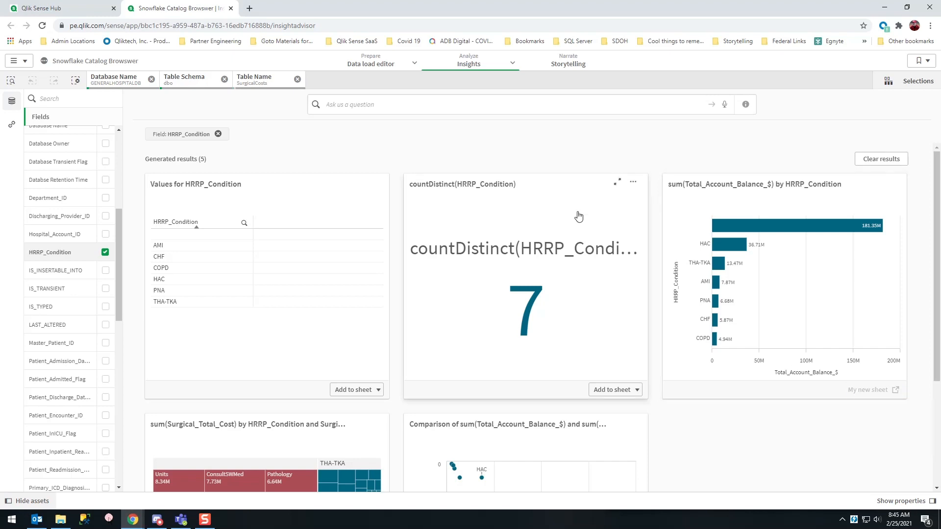
scroll(579, 216, "down", 1)
scroll(580, 216, "down", 2)
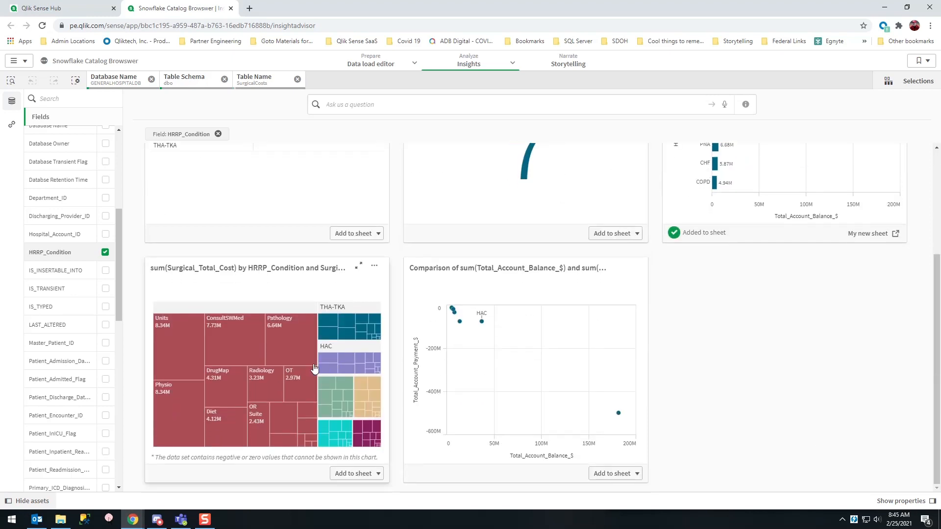
left_click(352, 478)
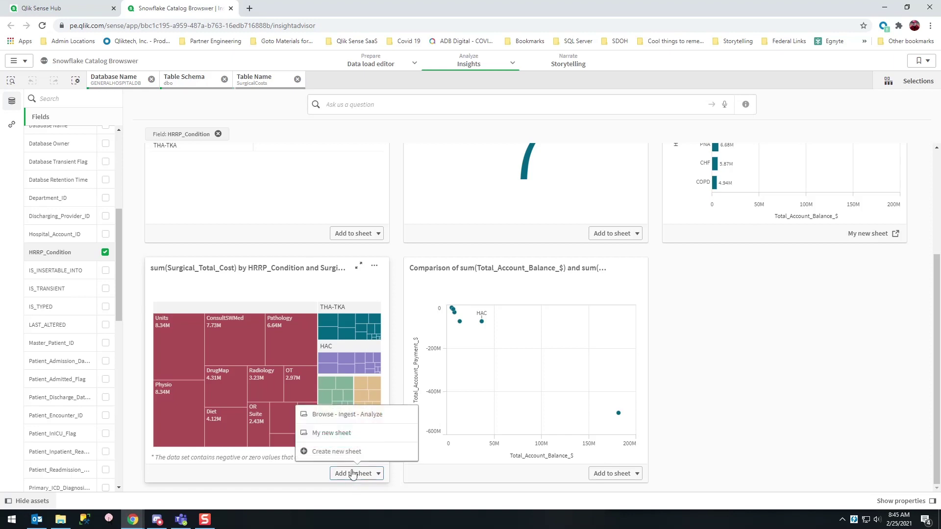
left_click(354, 434)
left_click(479, 65)
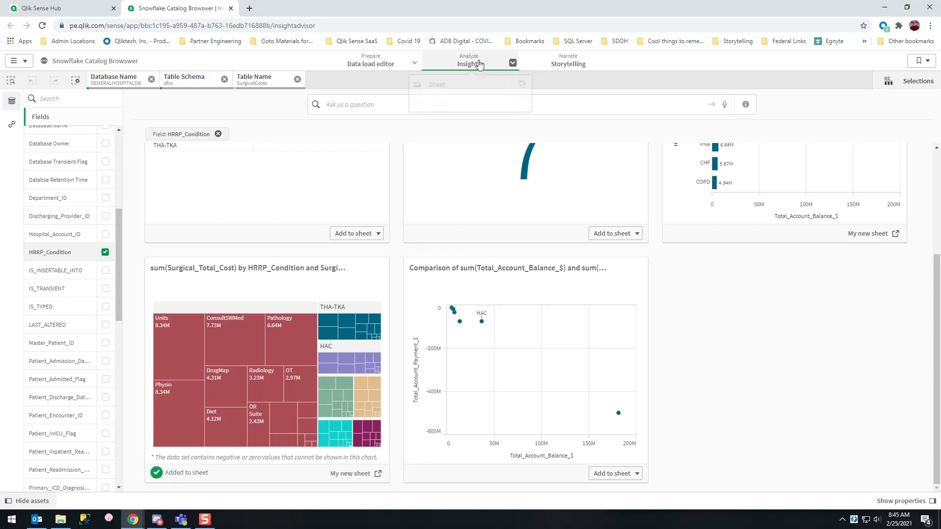
left_click(437, 83)
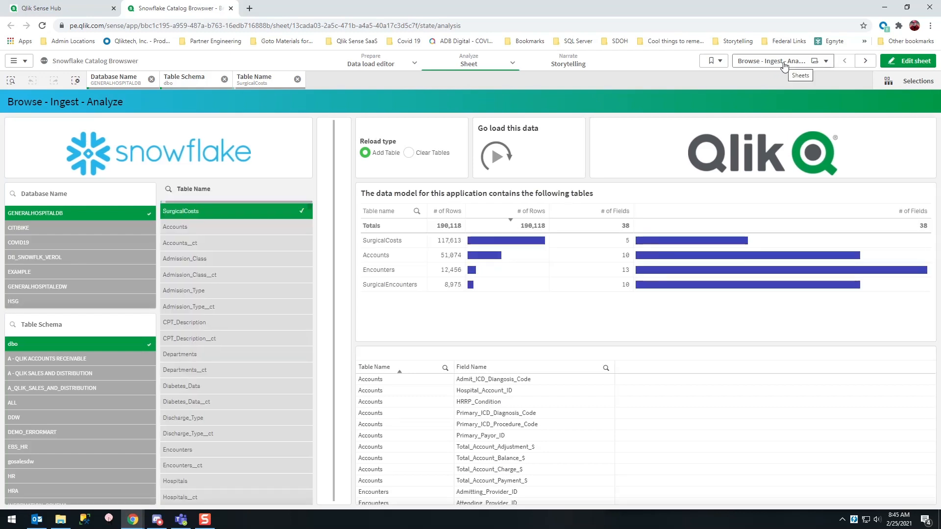
Navigate to the next sheet, My new sheet, showing the four collected charts.
left_click(865, 61)
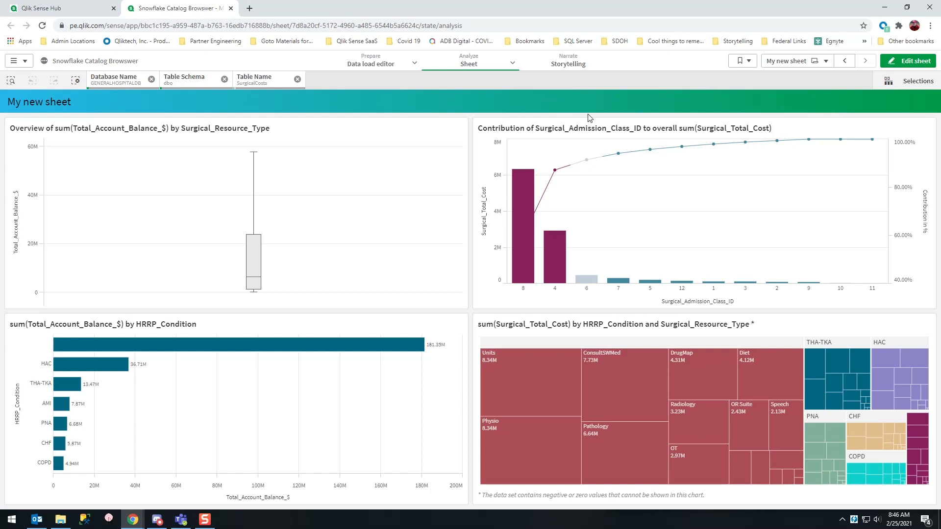